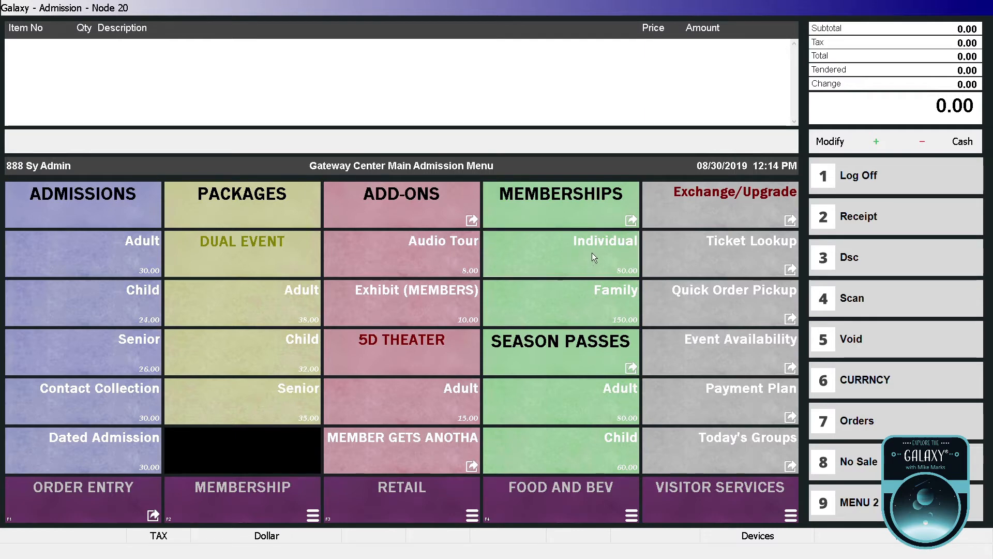
Add an Individual Membership for a new member, entering their first and last name, so the order totals 80.00.
click(591, 252)
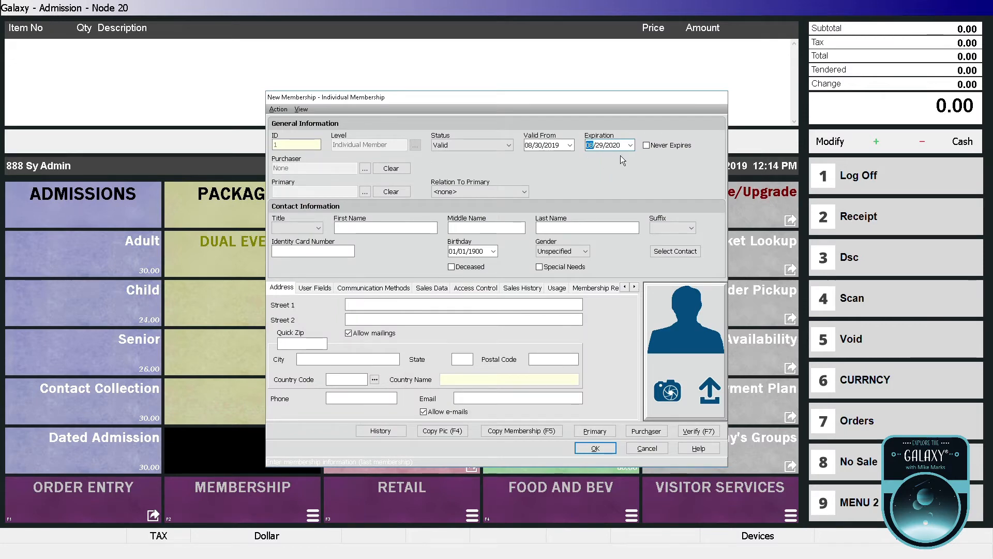
click(410, 228)
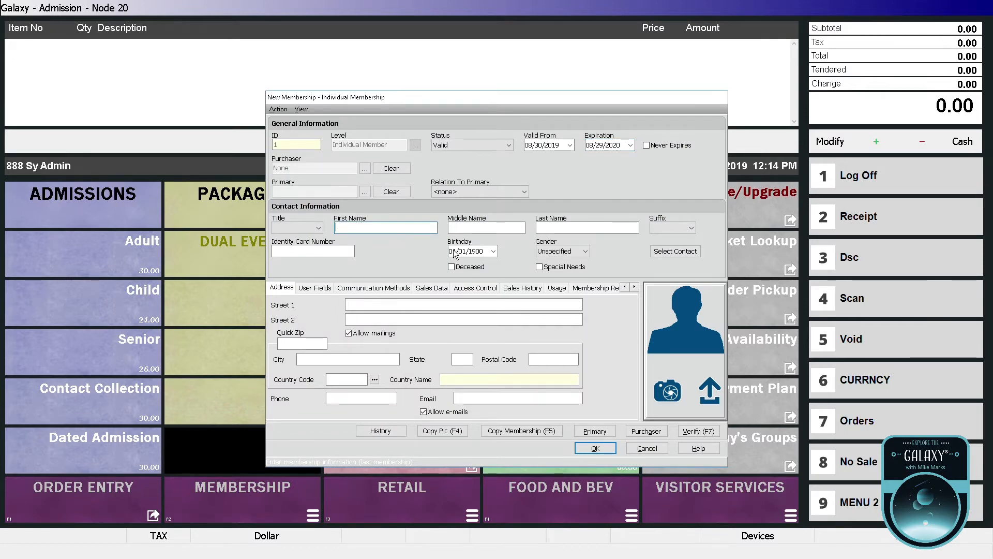
key(Tab)
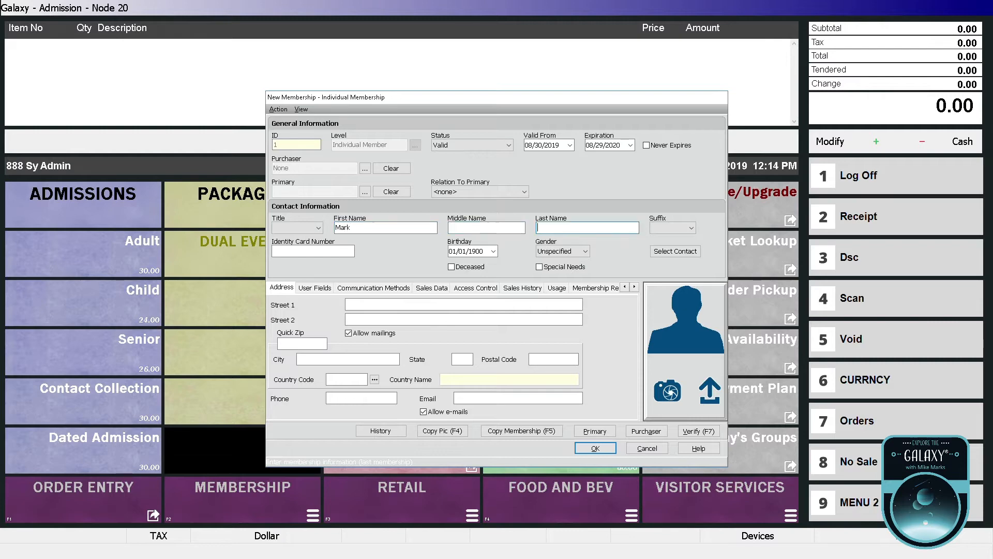
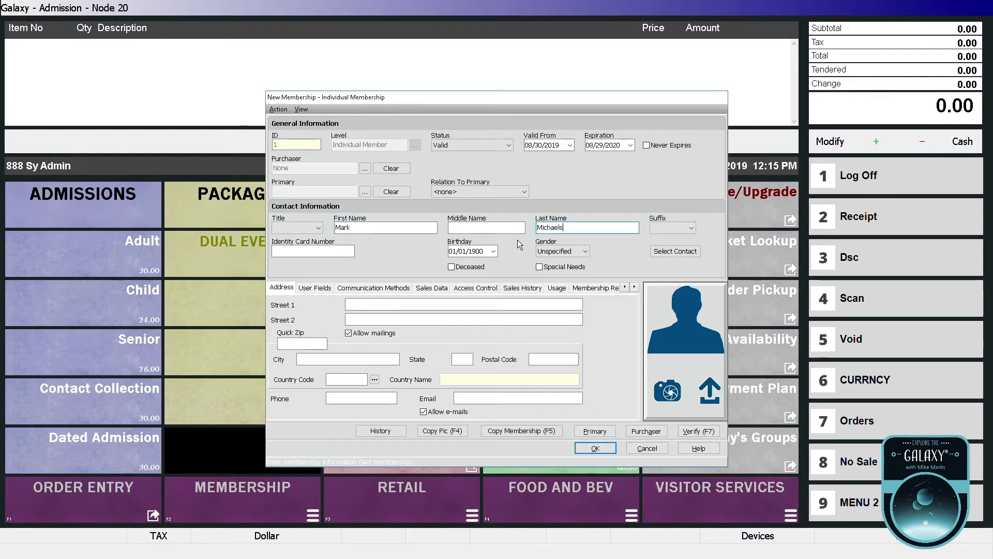
click(608, 453)
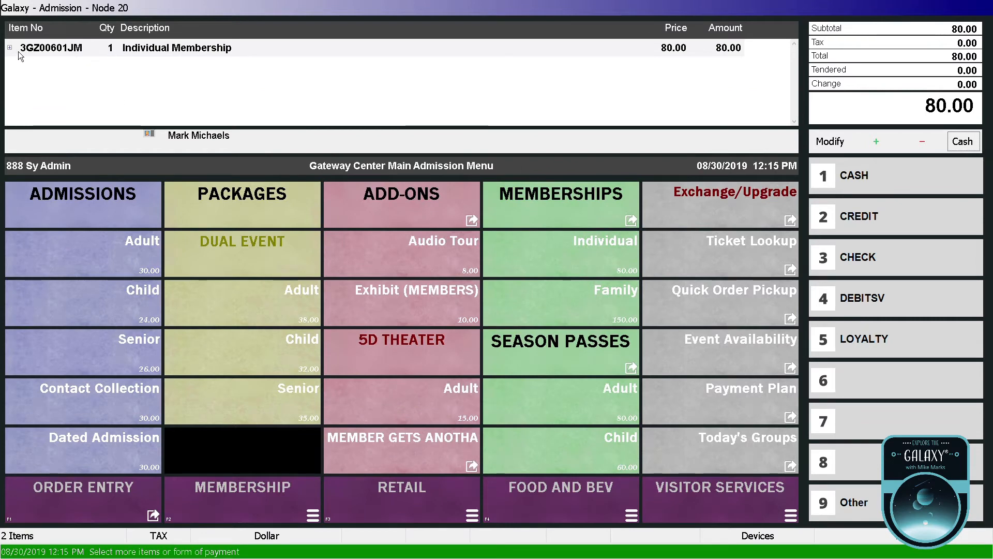
click(13, 54)
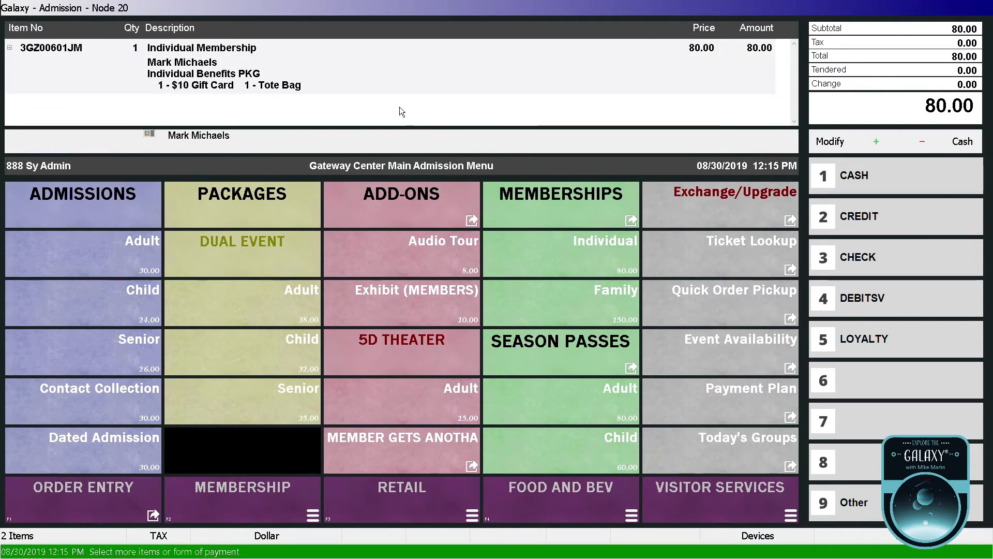
Apply the MEMBER GETS ANOTHA discount and verify the membership's expiration now reads 12/31/2020.
click(412, 463)
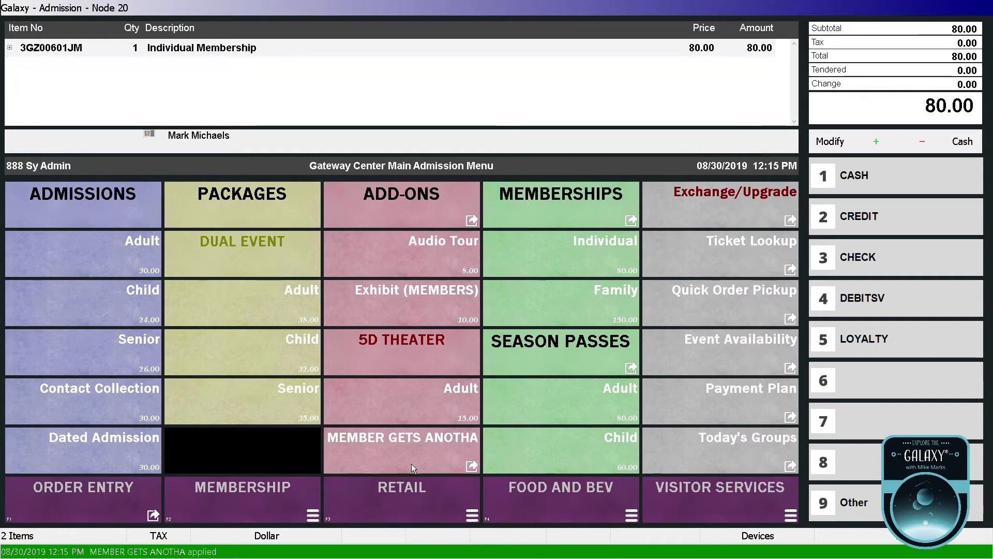
click(10, 47)
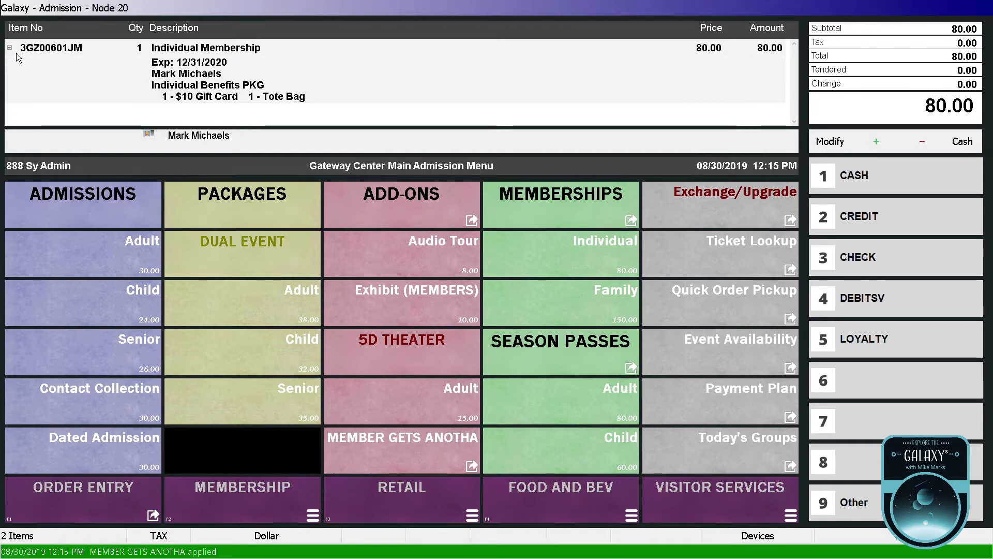
click(203, 70)
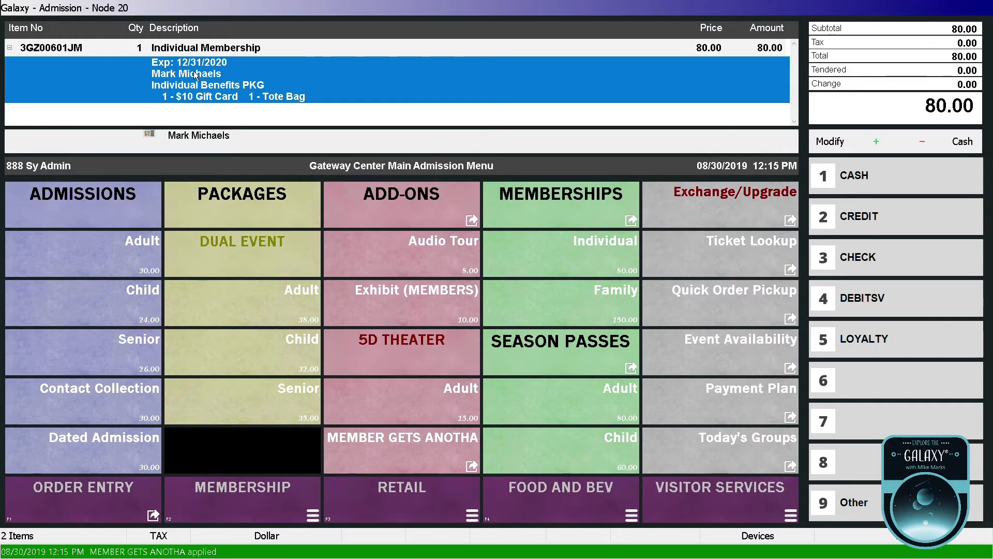
click(230, 54)
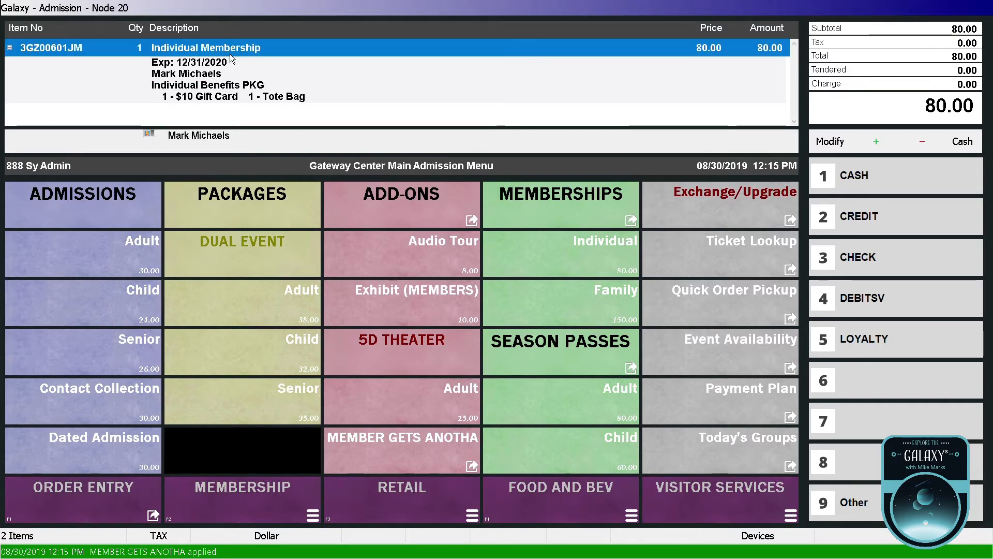
double_click(244, 42)
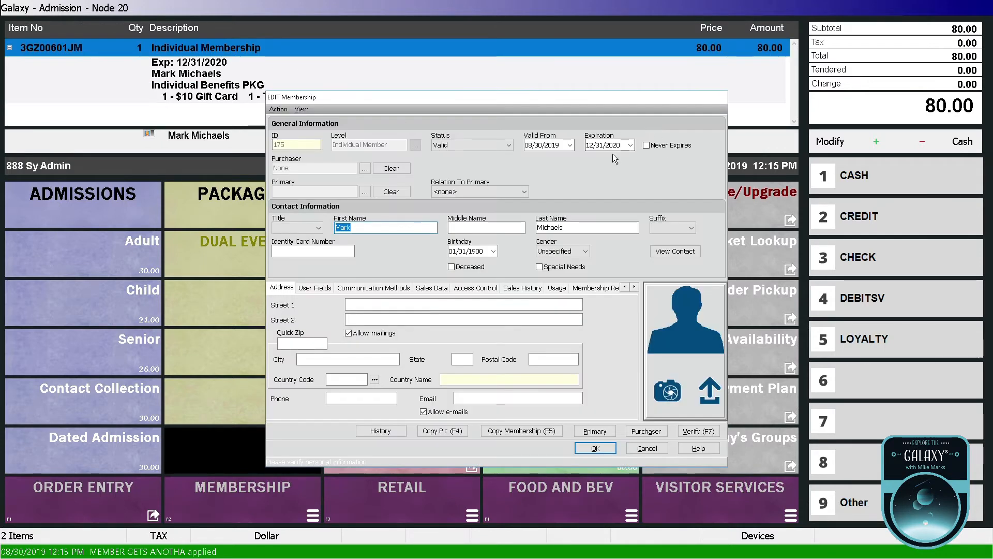
click(609, 452)
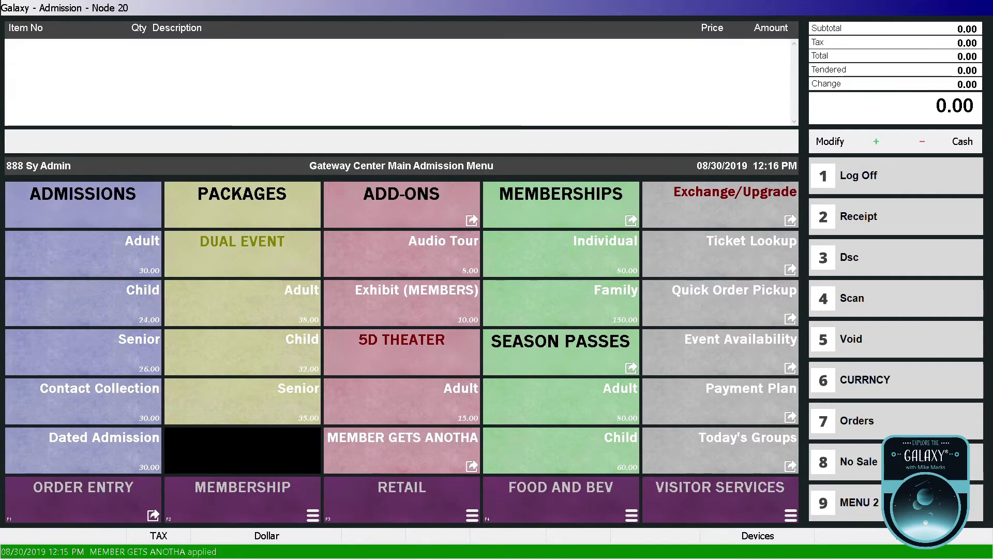
Leave the Galaxy sales screen and open the custom consumer demo web store in Chrome.
click(895, 501)
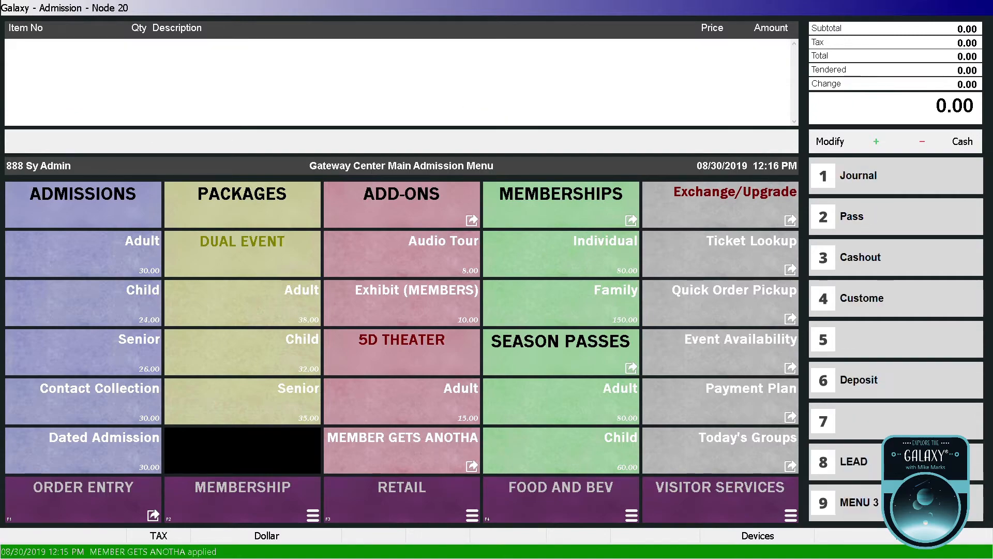
click(895, 461)
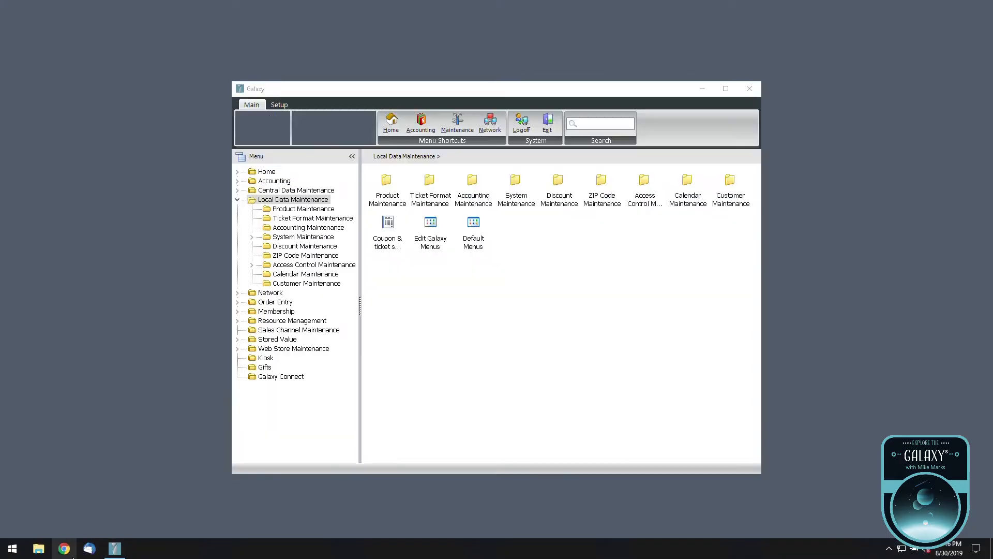
click(64, 548)
click(106, 45)
mouse_move(127, 75)
click(285, 106)
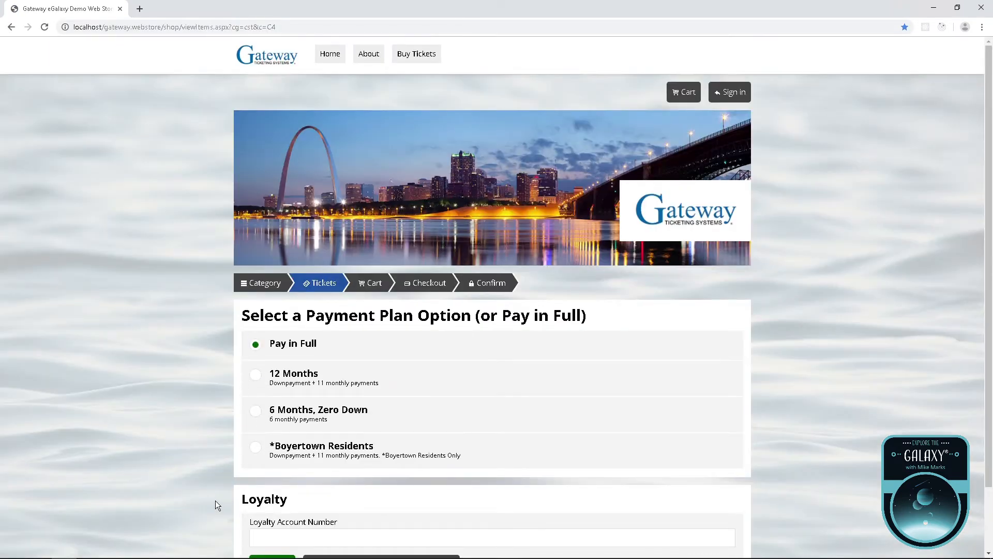
Add one Individual Membership ($80.00) to the cart and check its expiration note reads 12/31/2020.
scroll(214, 510, down, 4)
click(432, 469)
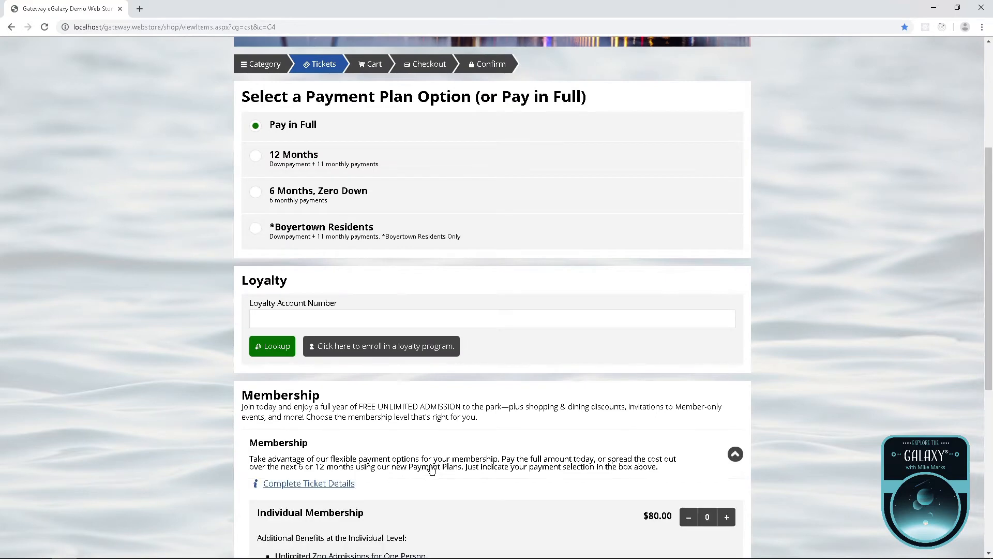
scroll(241, 478, down, 5)
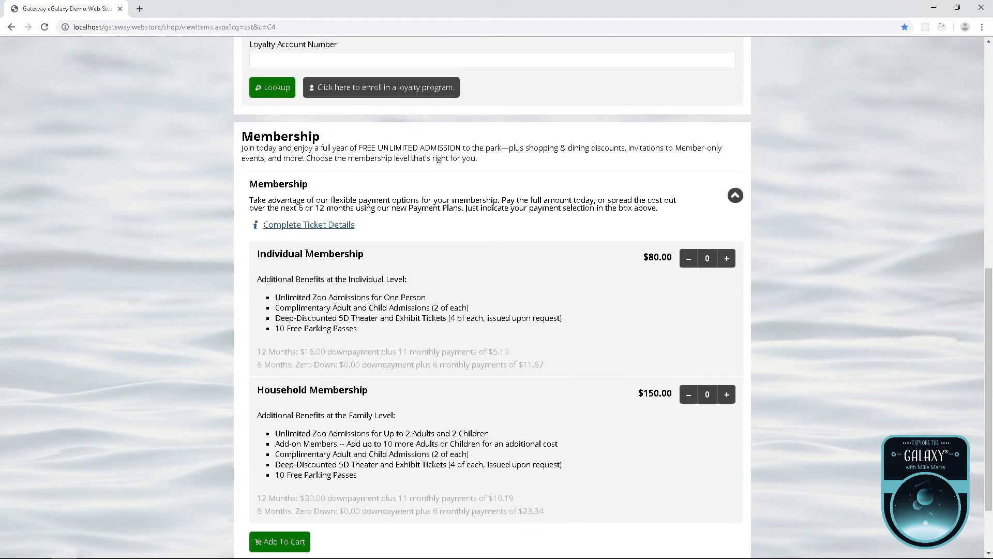
click(727, 259)
click(287, 543)
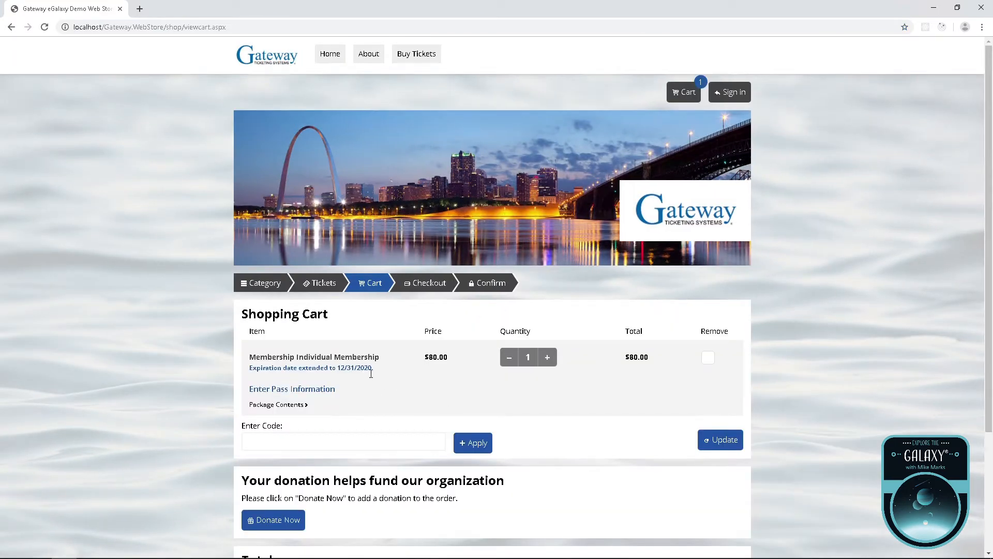
drag(387, 377, 242, 371)
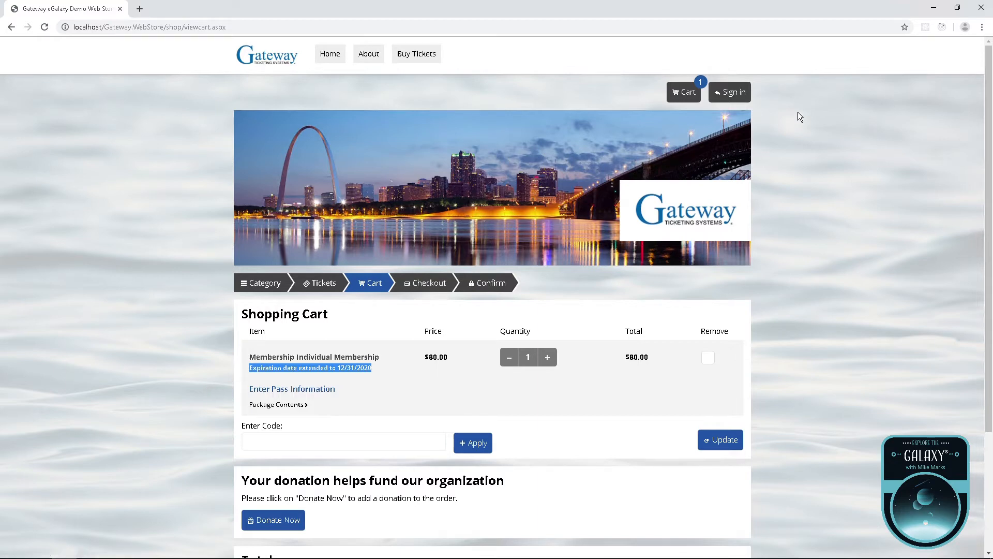
click(833, 326)
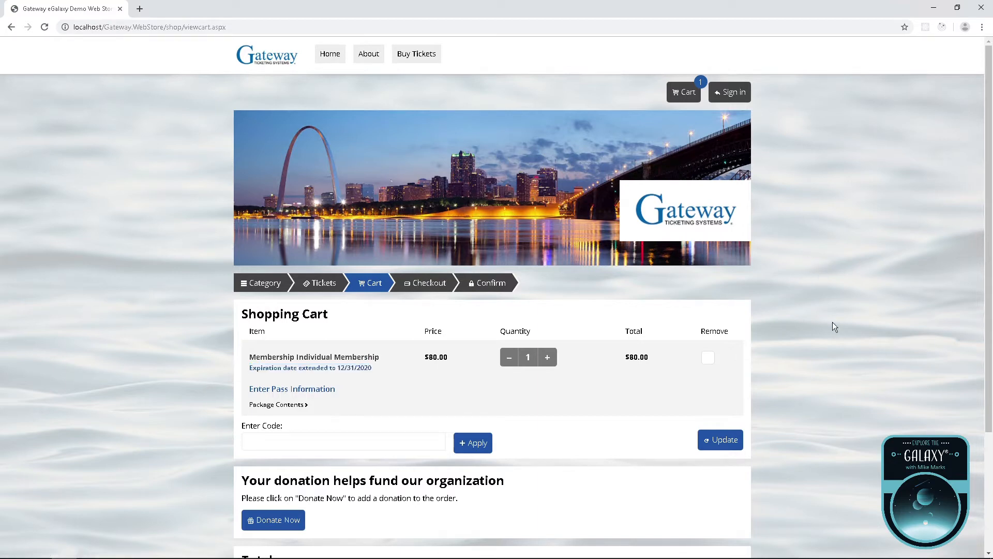
Back in Galaxy, open the MEMBER2019 discount from Central Data Discount Maintenance > Discounts.
click(933, 7)
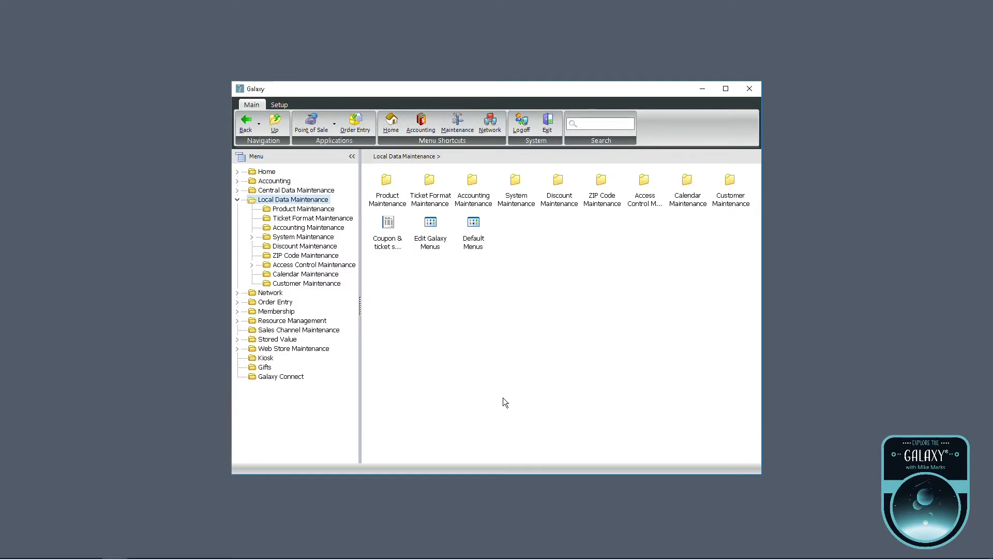
click(313, 193)
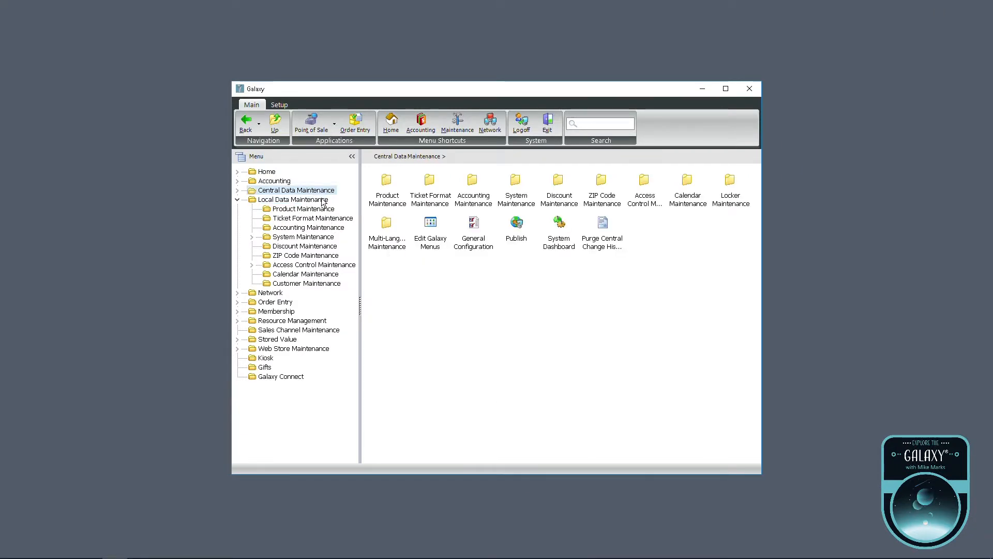
click(309, 237)
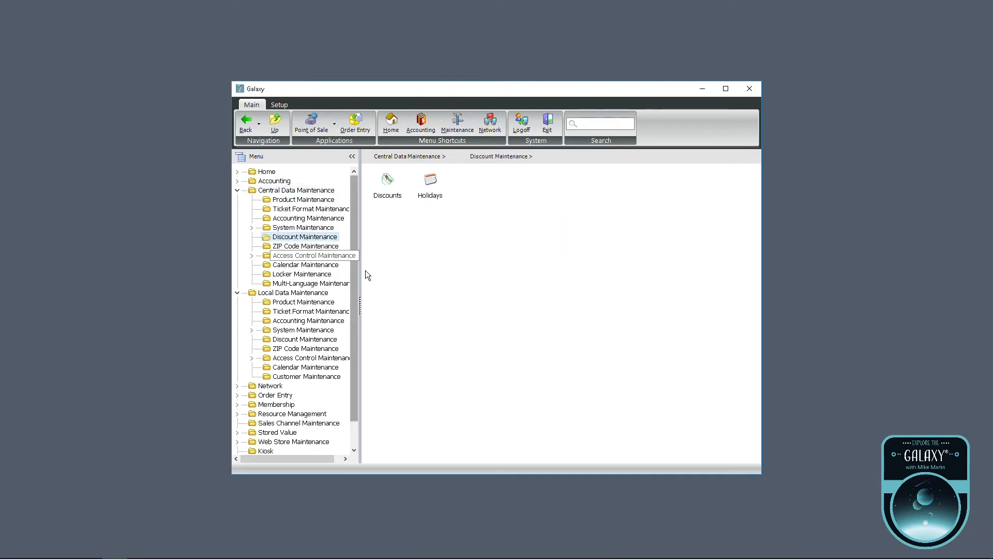
click(392, 187)
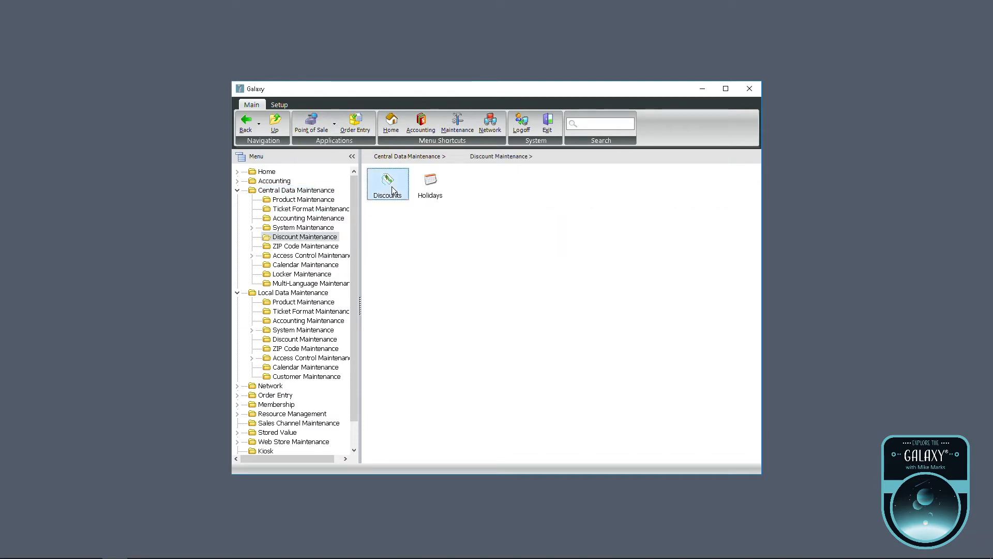
double_click(392, 187)
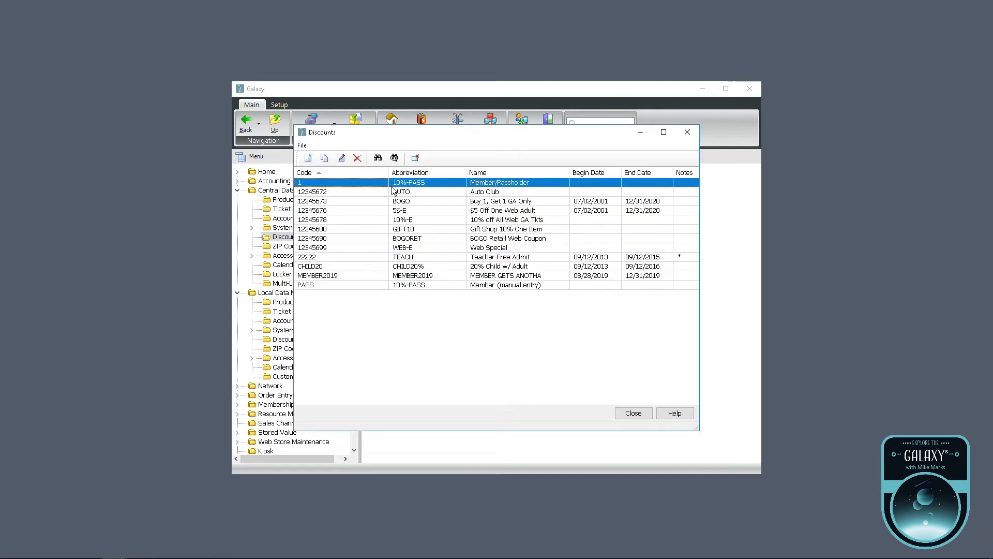
double_click(352, 279)
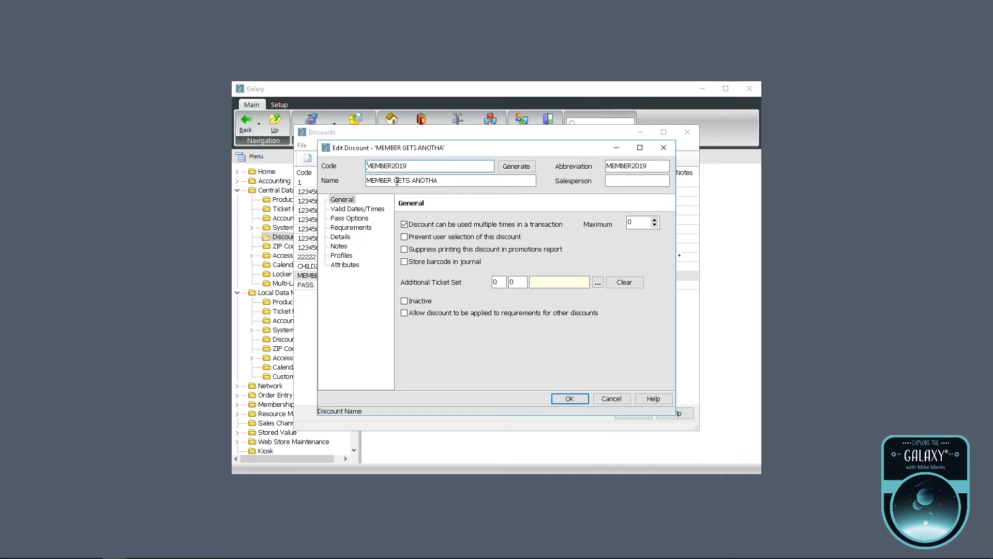
Review the discount's valid dates (8/28/2019–12/31/2019), then show its Requirements.
click(372, 211)
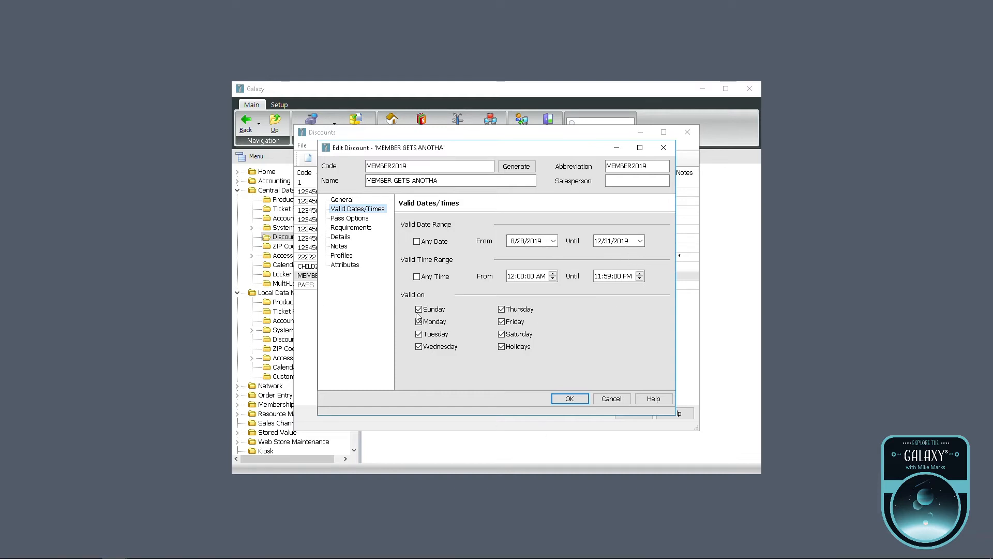
click(361, 229)
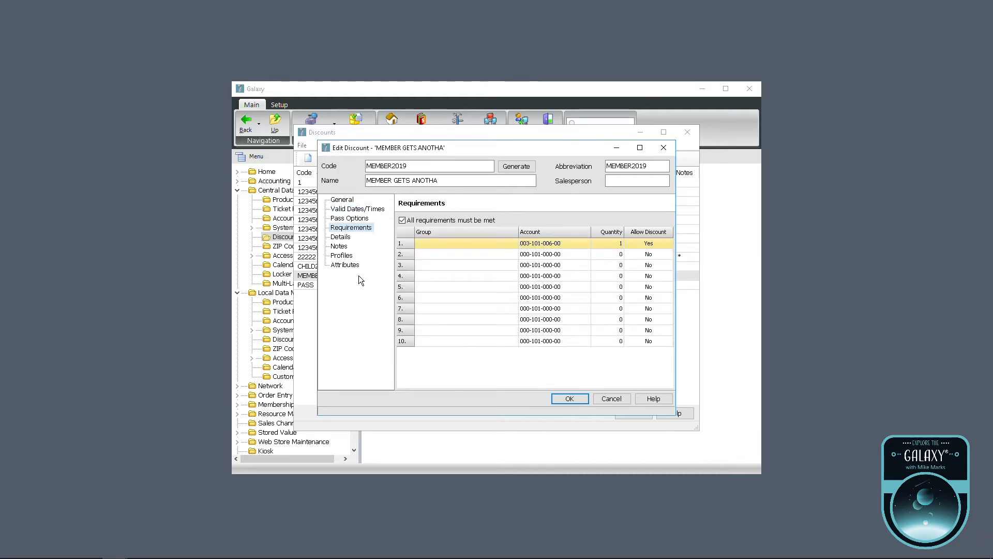
double_click(479, 248)
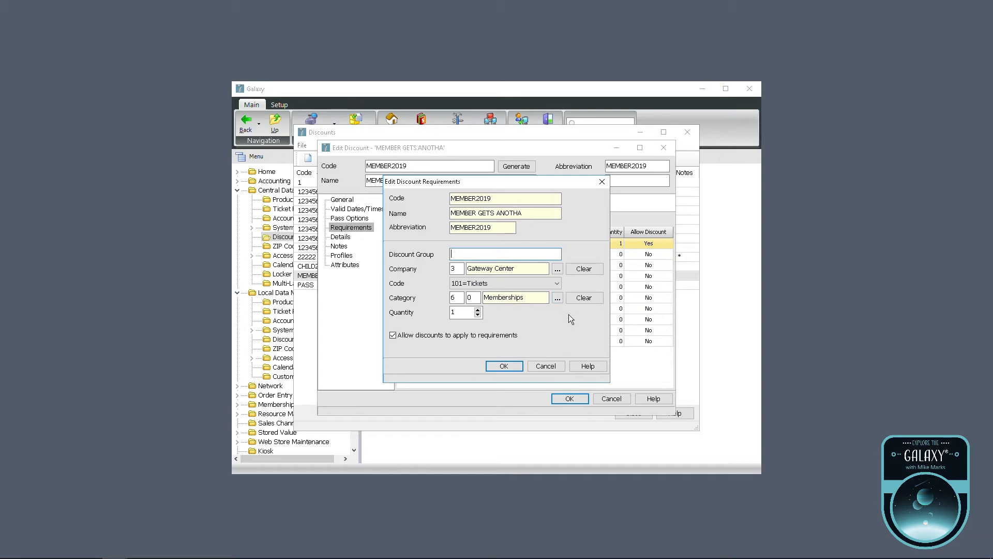
double_click(508, 305)
click(561, 300)
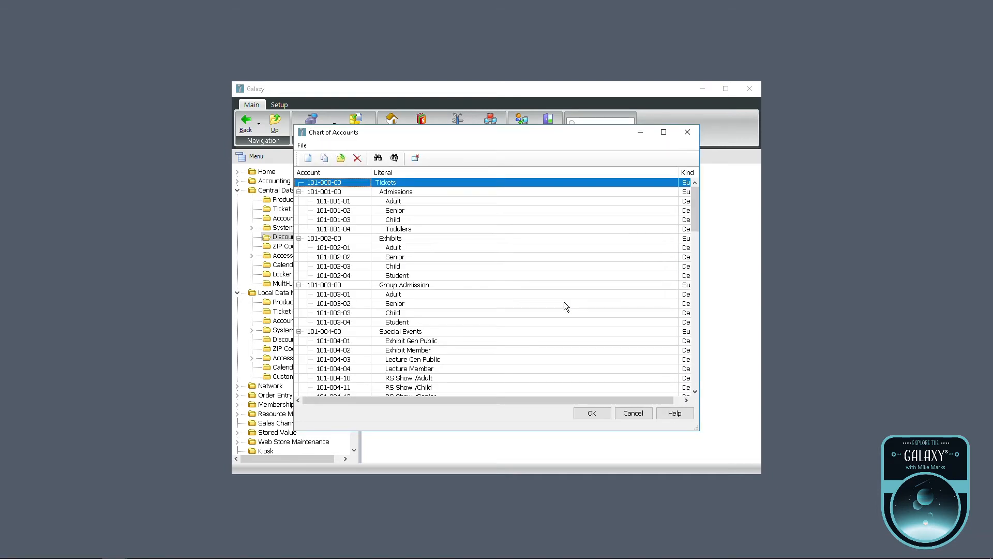
drag(693, 206, 697, 269)
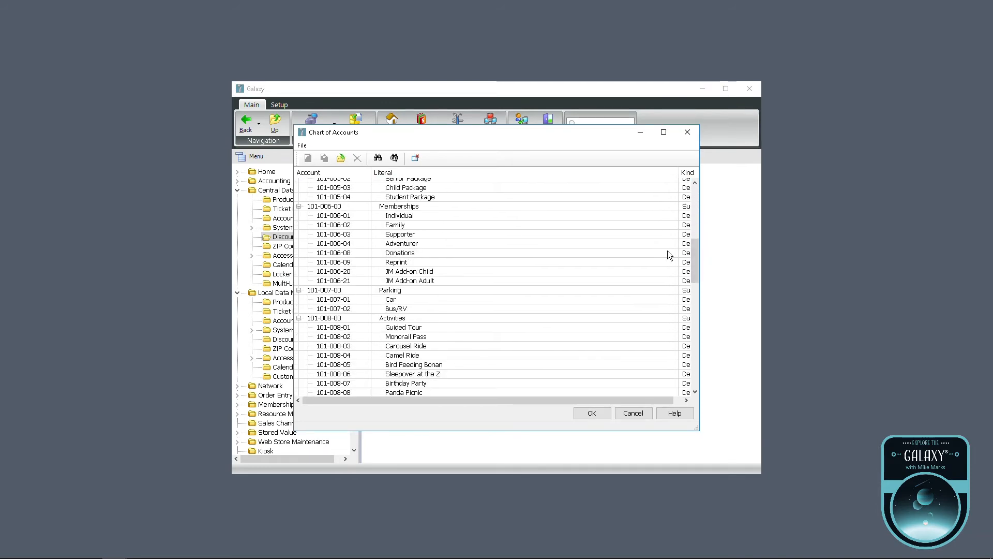
click(364, 209)
double_click(412, 208)
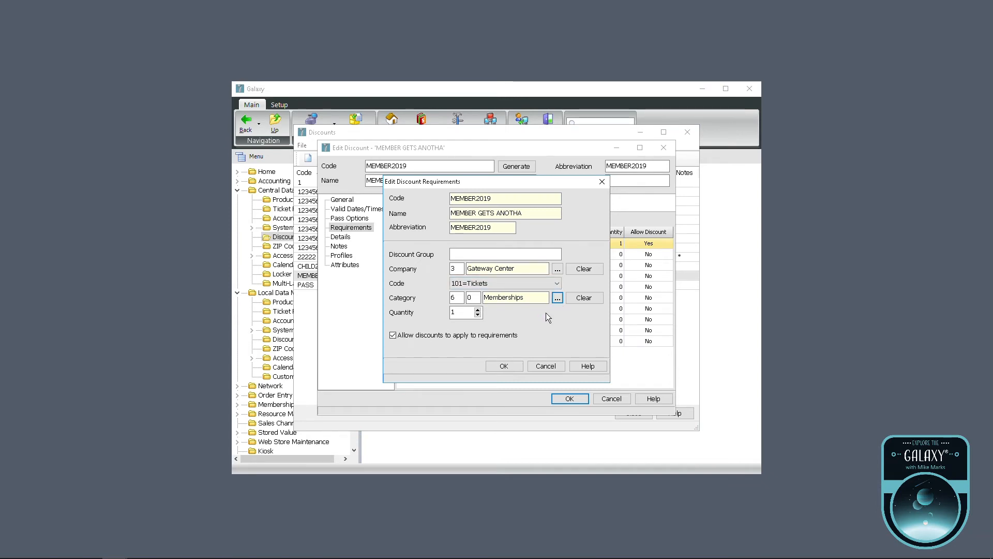
click(557, 298)
drag(696, 204, 702, 259)
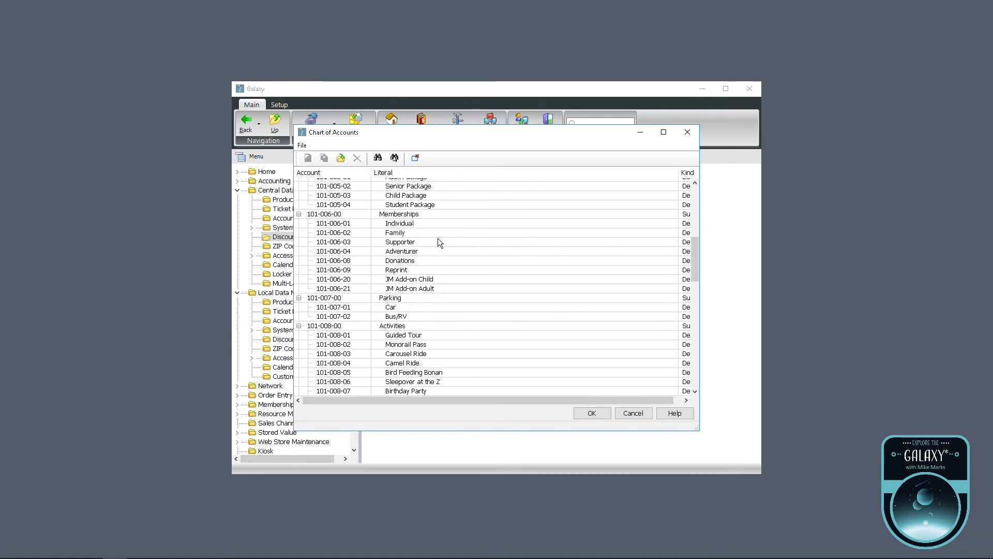
click(421, 235)
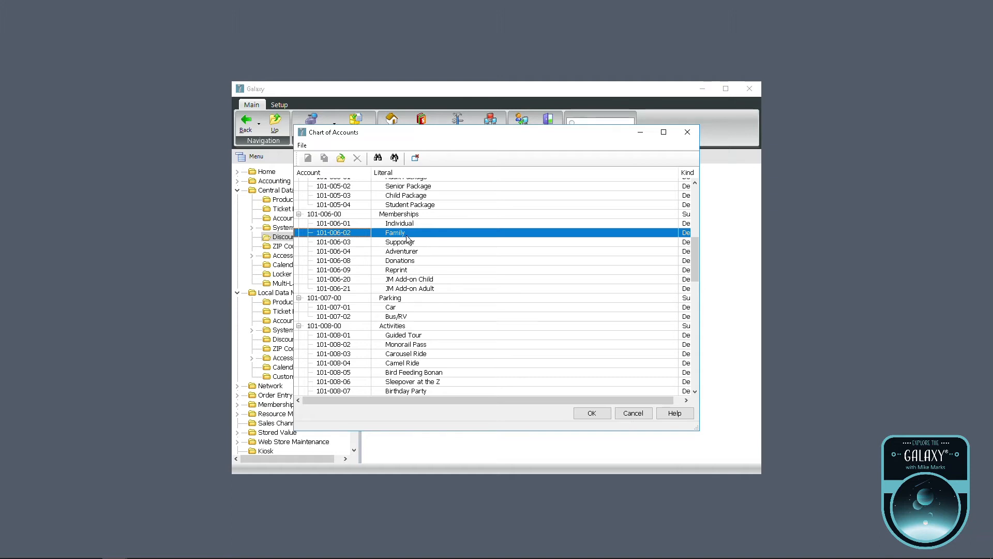
click(628, 414)
double_click(465, 316)
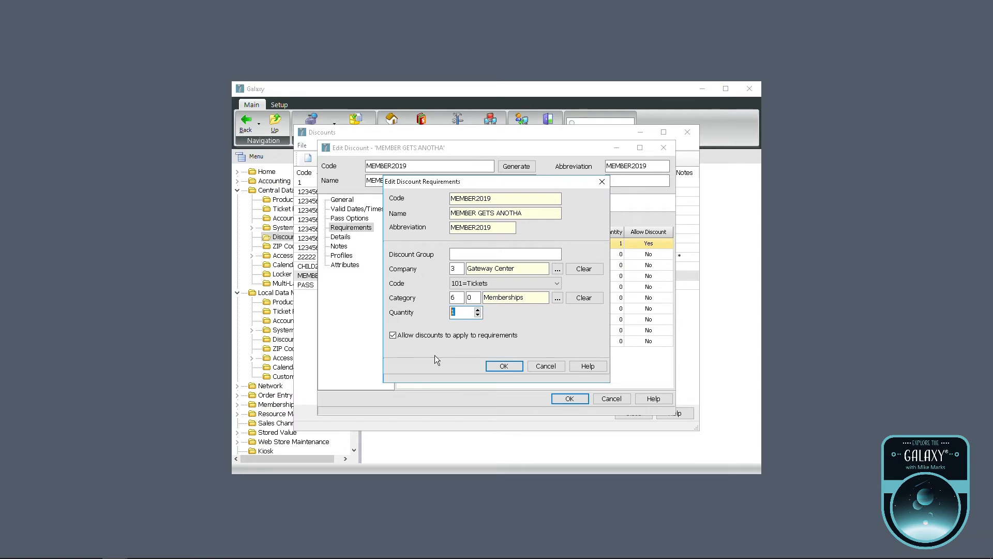
click(512, 369)
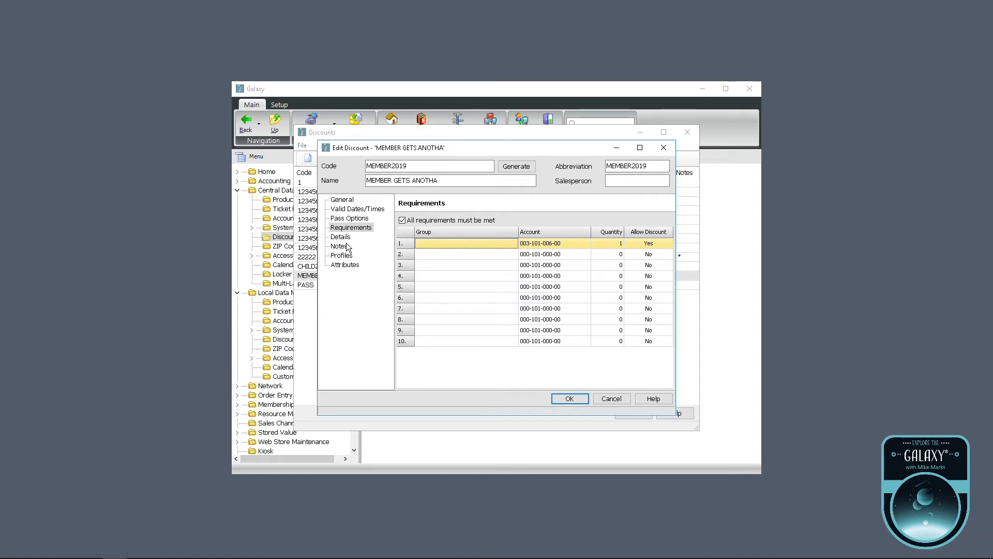
Open the discount's first Memberships detail row and keep its quantity set to Unlimited.
key(Down)
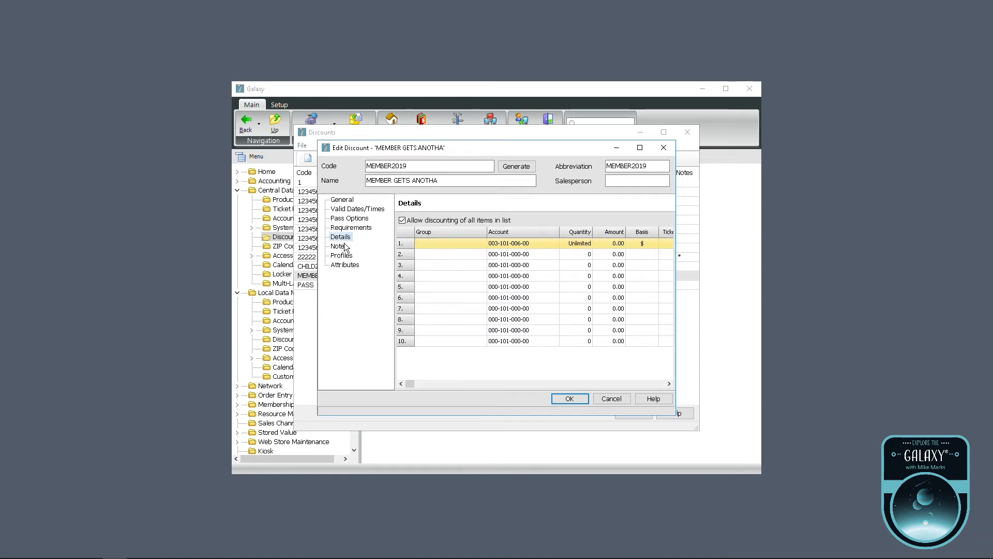
double_click(454, 248)
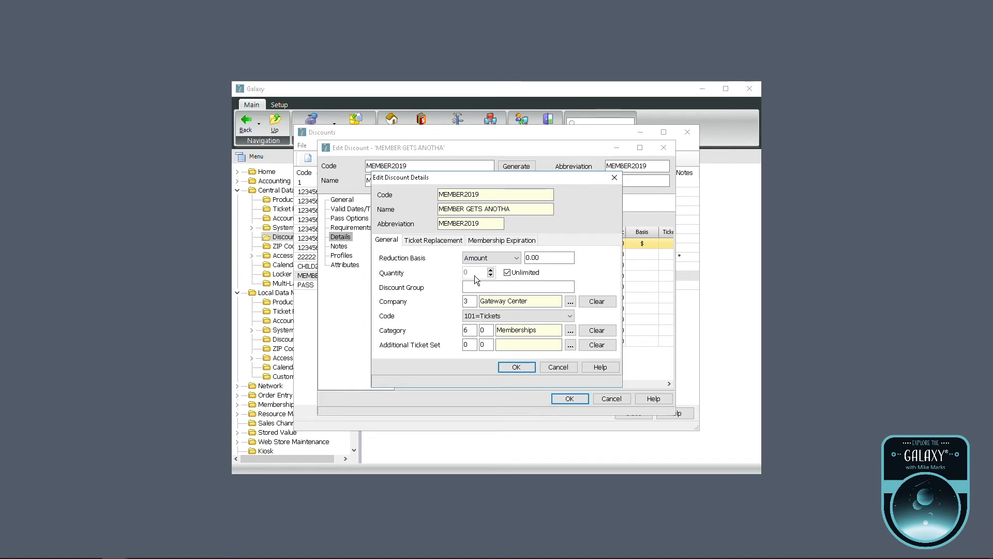
click(512, 275)
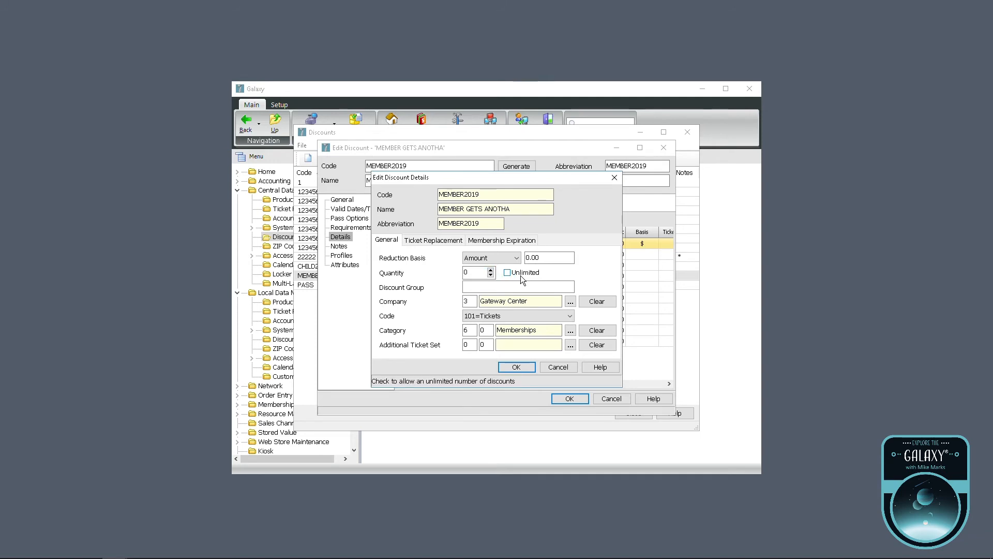
click(481, 278)
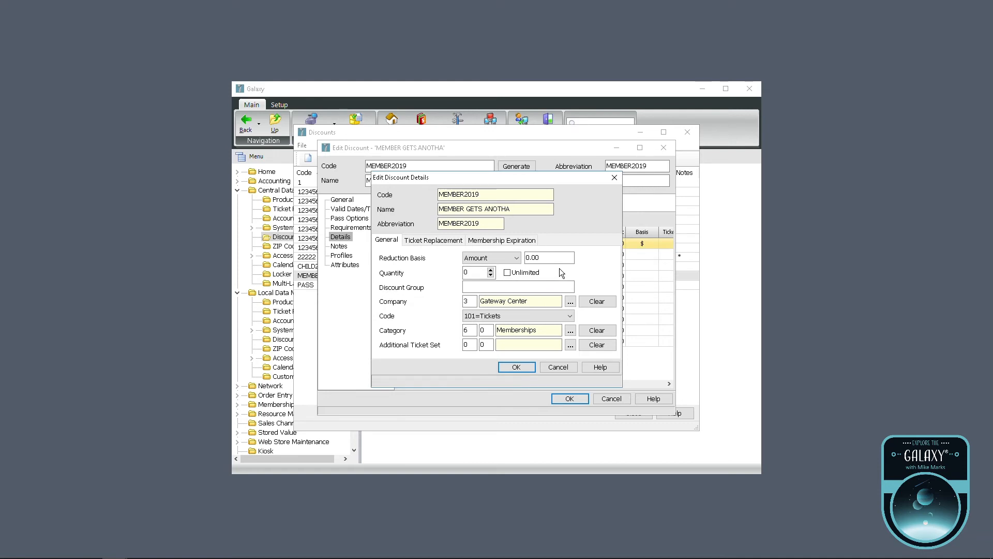
click(491, 270)
key(Down)
click(514, 276)
Confirm the membership expiration extends to 12/31/2020, save MEMBER2019, and close the Discounts list.
click(523, 243)
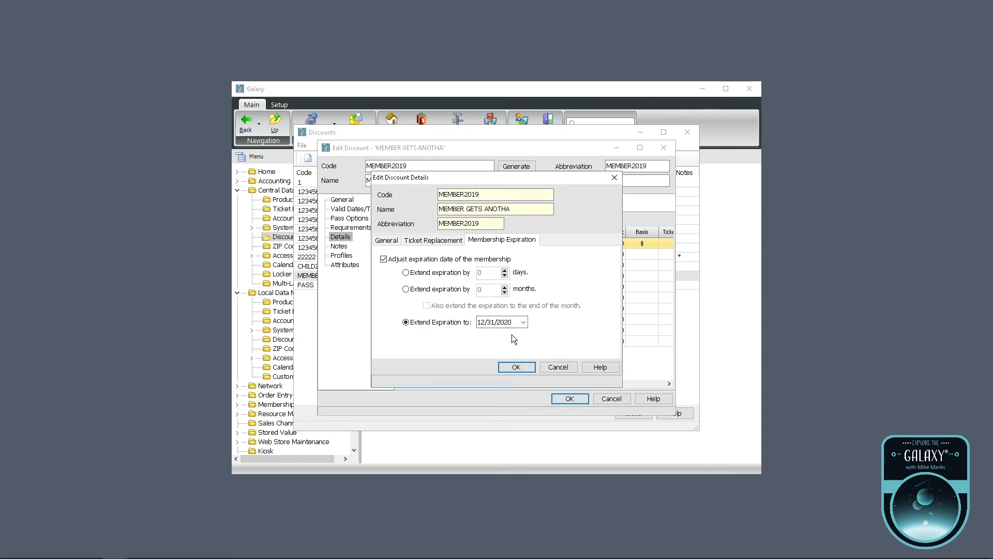
click(523, 371)
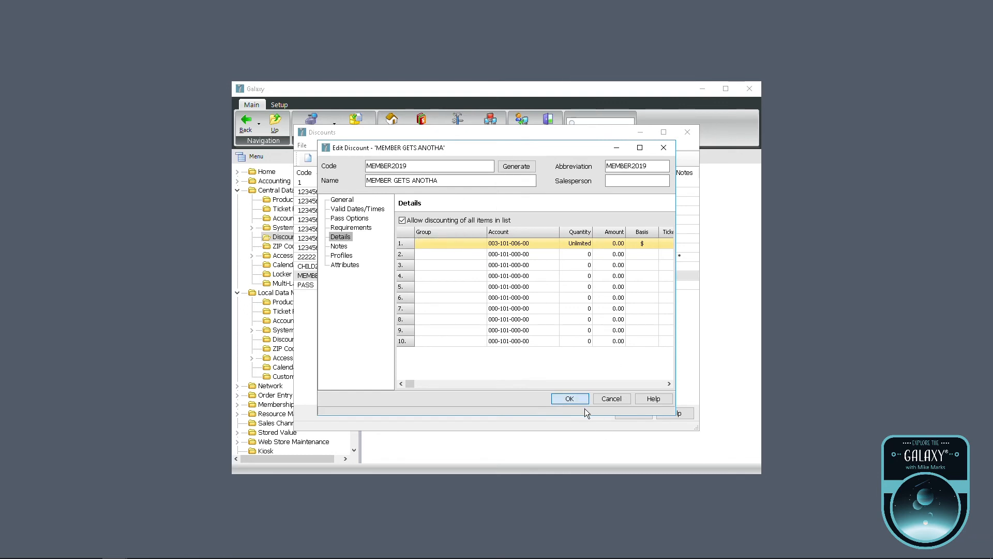
click(582, 402)
click(634, 414)
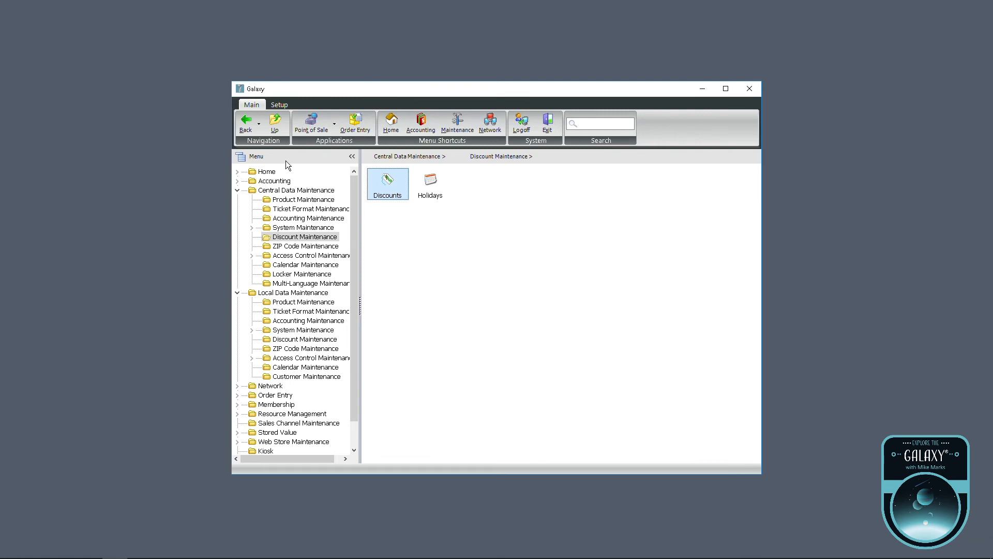
Search Tickets and Items for user code S1E5 and open the Individual Membership item.
click(329, 201)
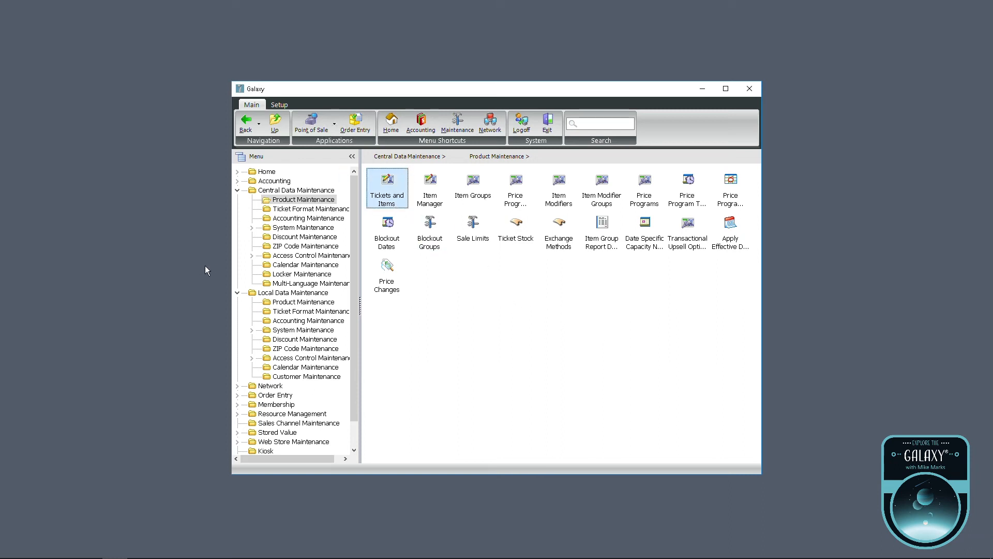
click(356, 278)
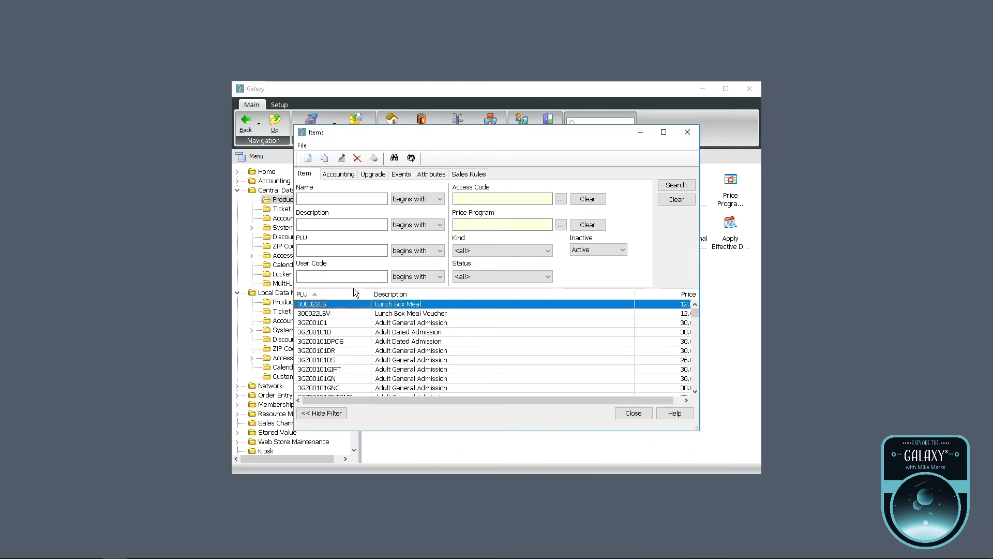
text(S1E5)
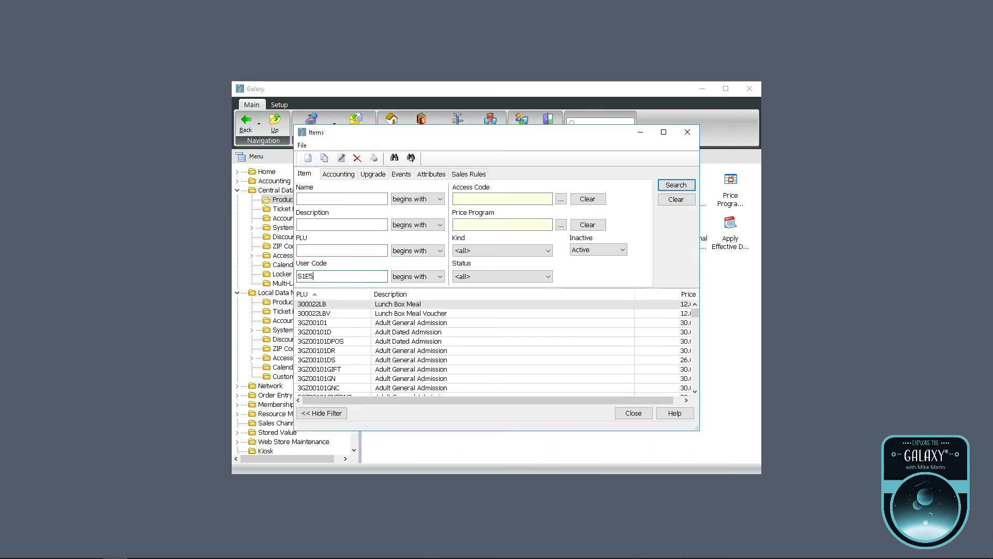
key(Return)
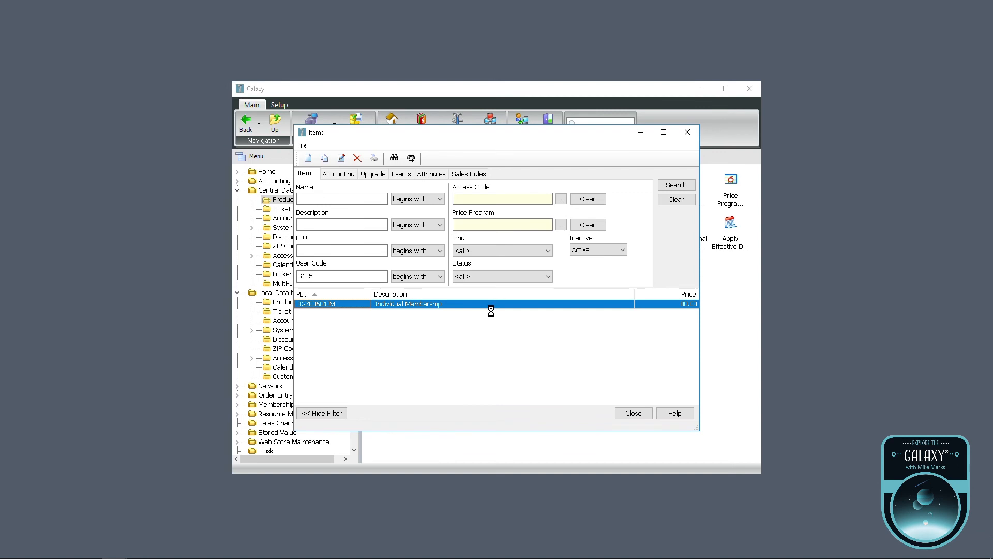
click(179, 314)
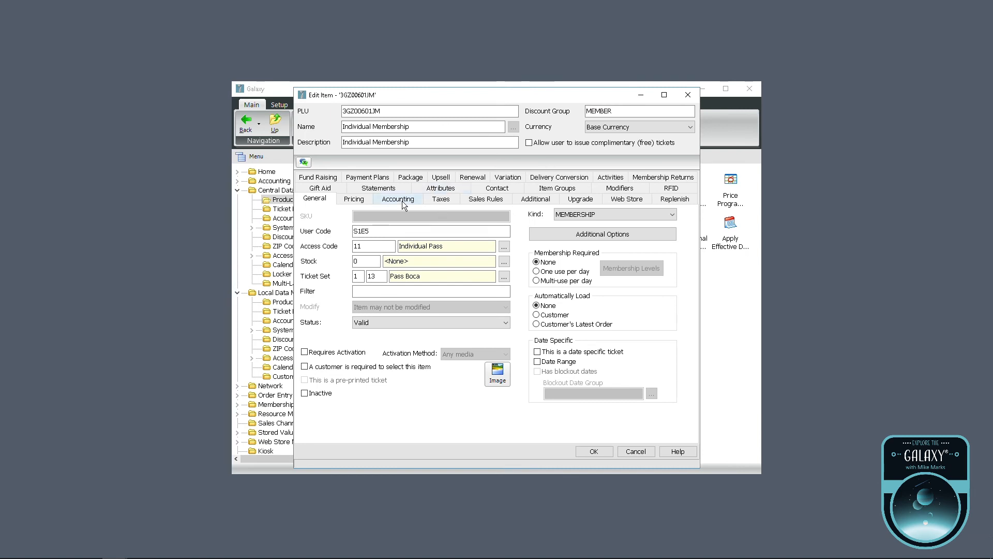
Set the item's Accounting discount code to MEMBER2019 (MEMBER GETS ANOTHA).
click(404, 204)
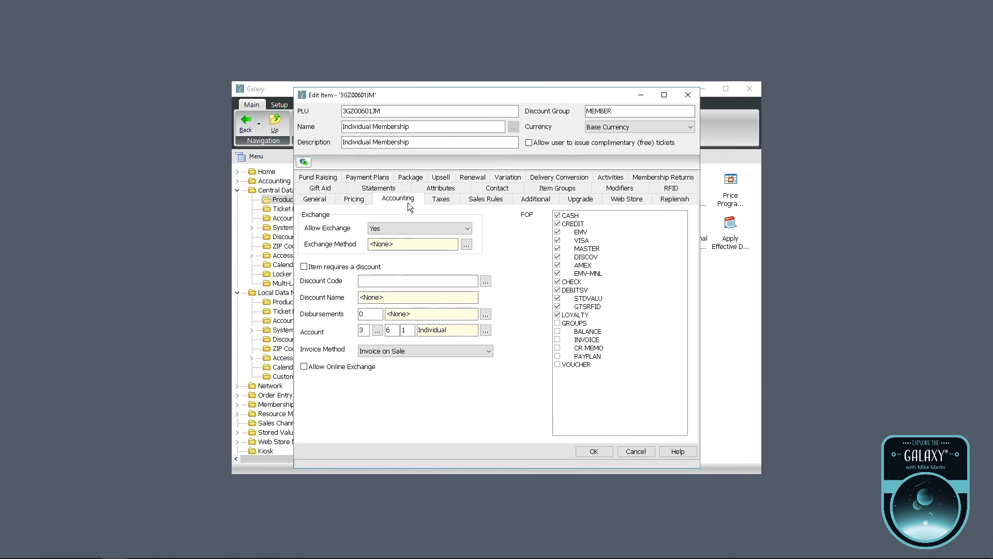
click(399, 281)
click(485, 282)
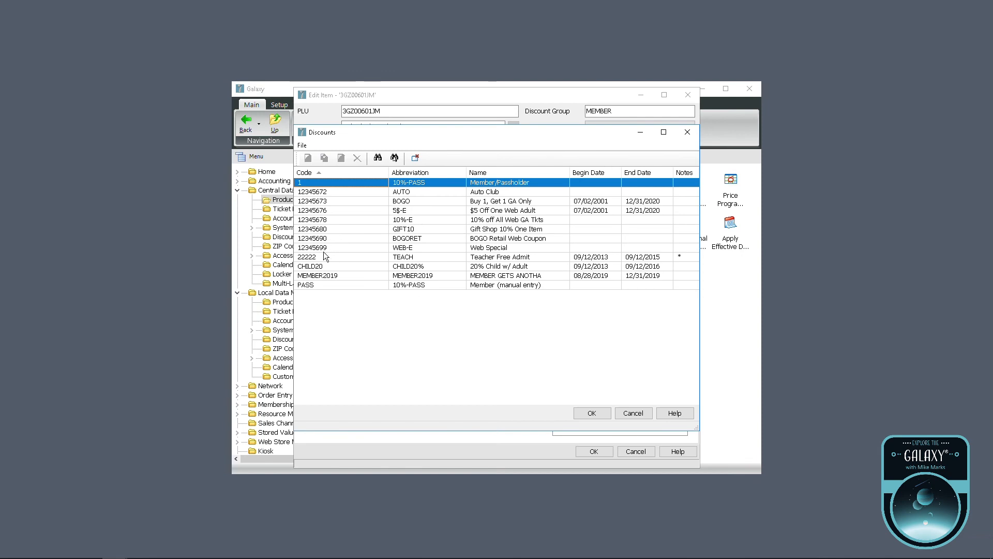
double_click(329, 276)
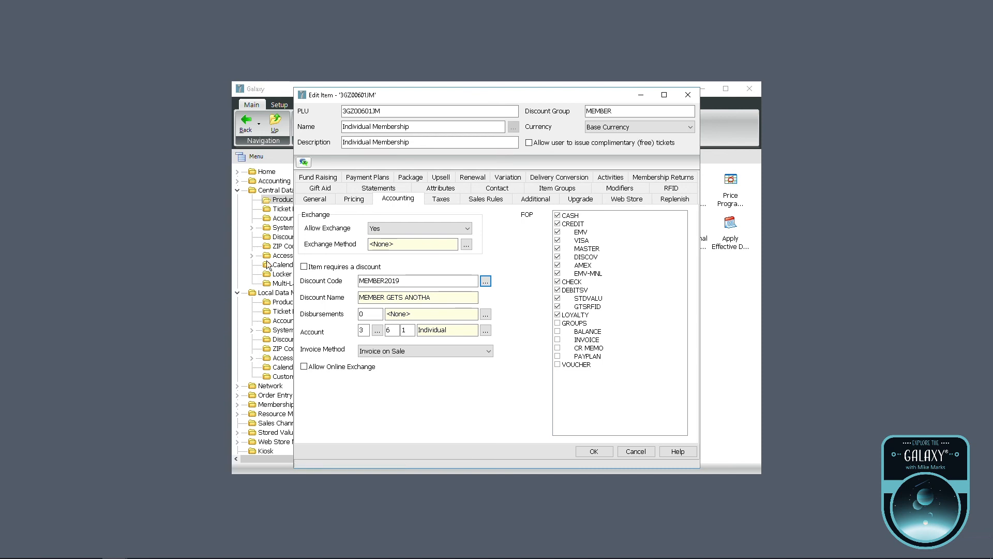
double_click(444, 284)
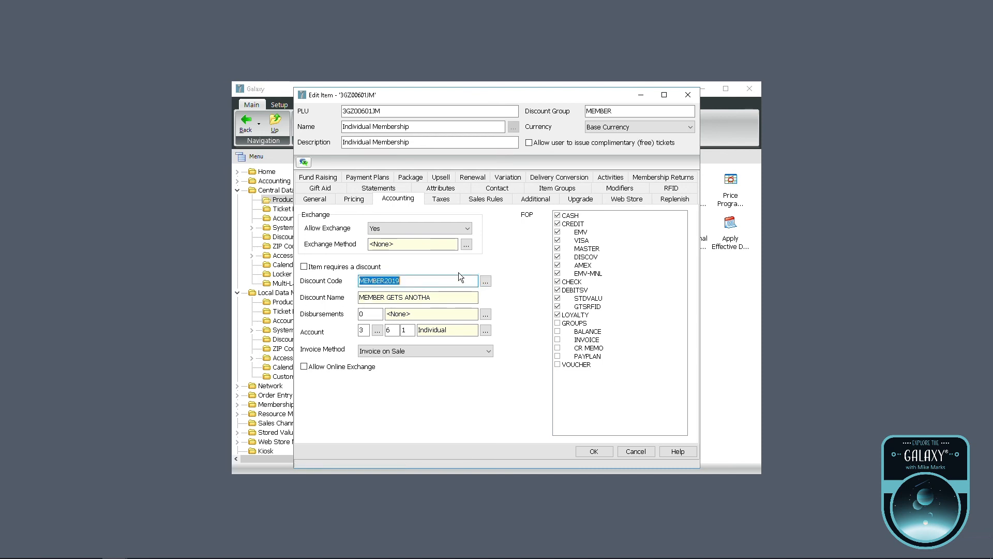